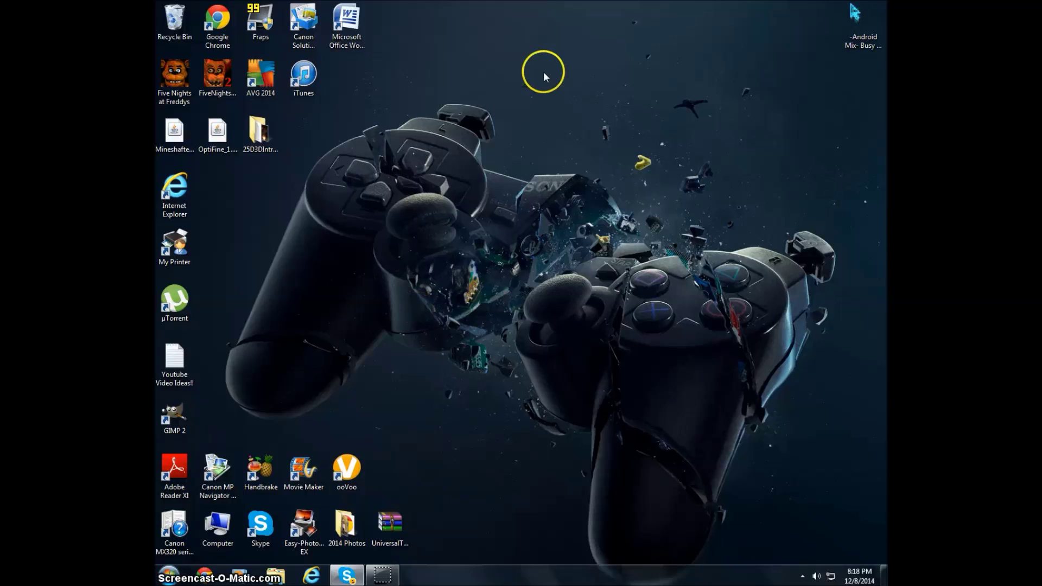
Step: Drag around the desktop, opening and dismissing the desktop context menu
drag(393, 0, 700, 460)
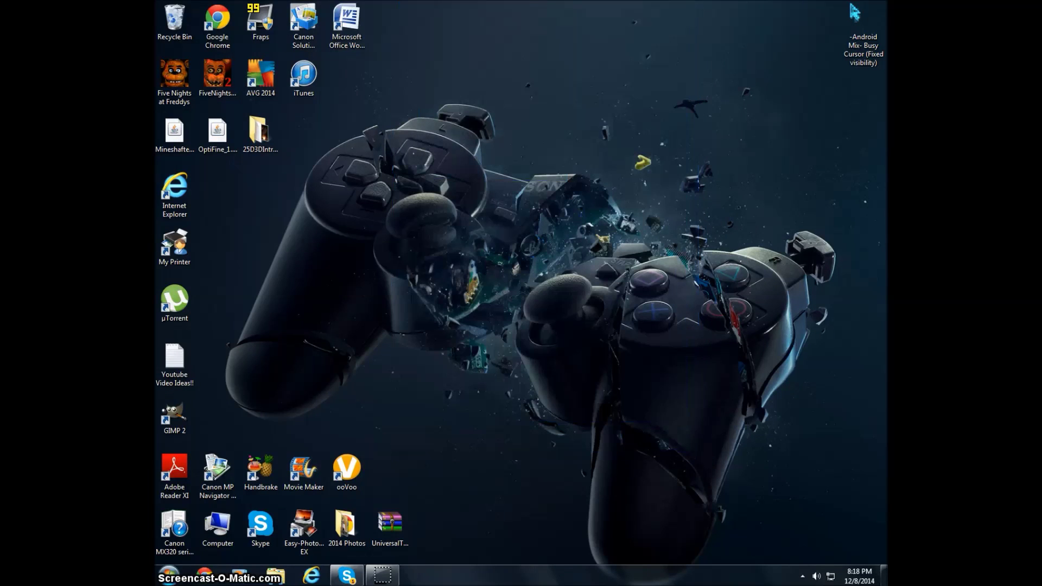
drag(394, 1, 431, 271)
right_click(391, 92)
click(349, 90)
drag(403, 38, 409, 125)
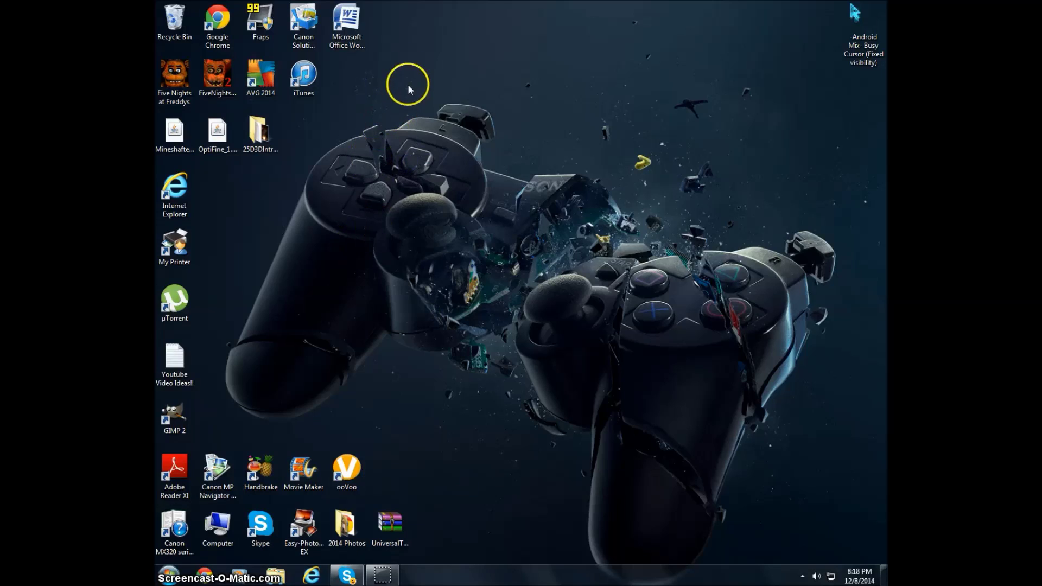
drag(387, 201, 524, 421)
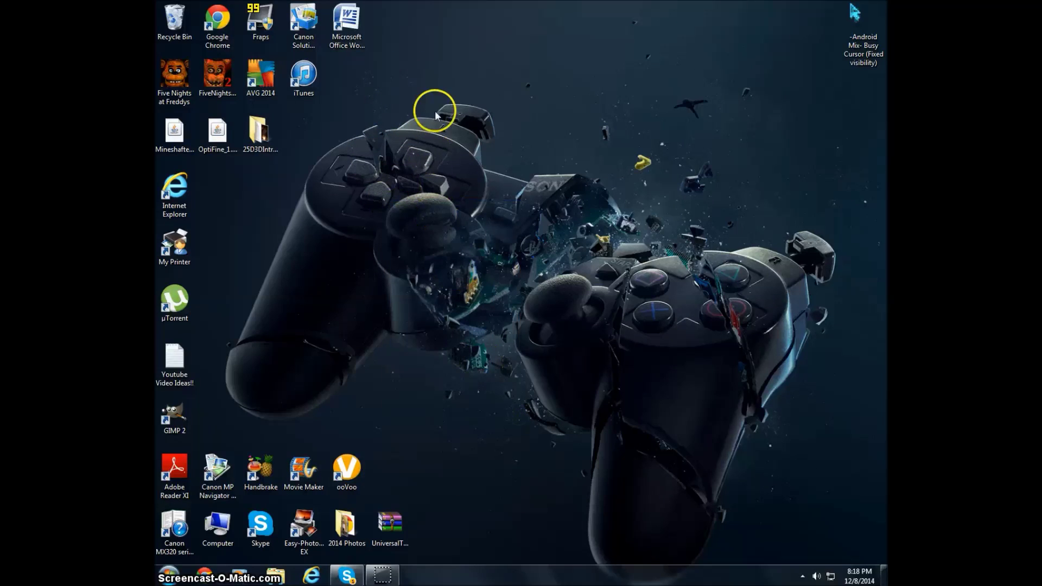
drag(436, 114, 452, 400)
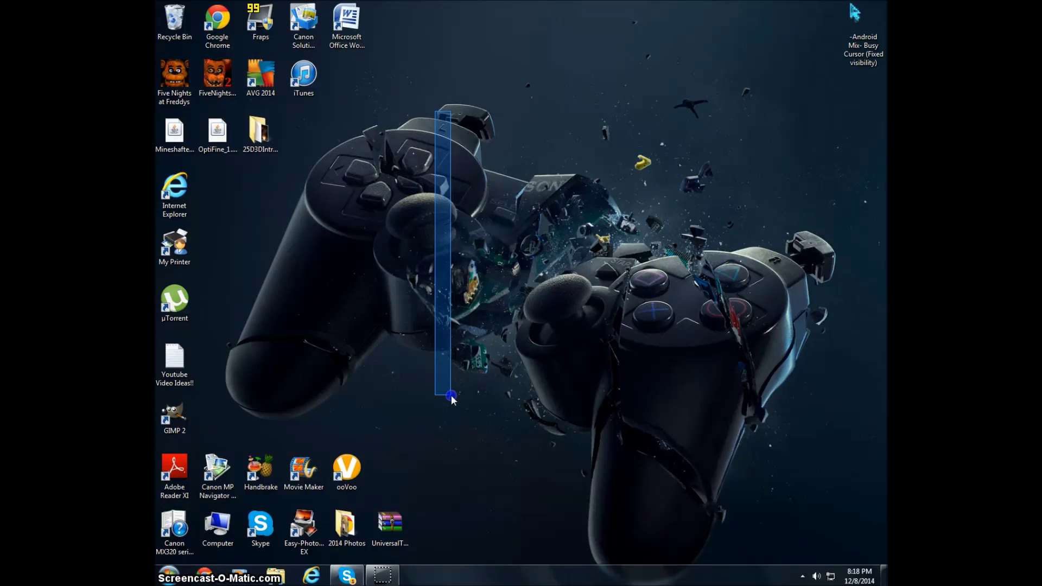
drag(453, 400, 466, 0)
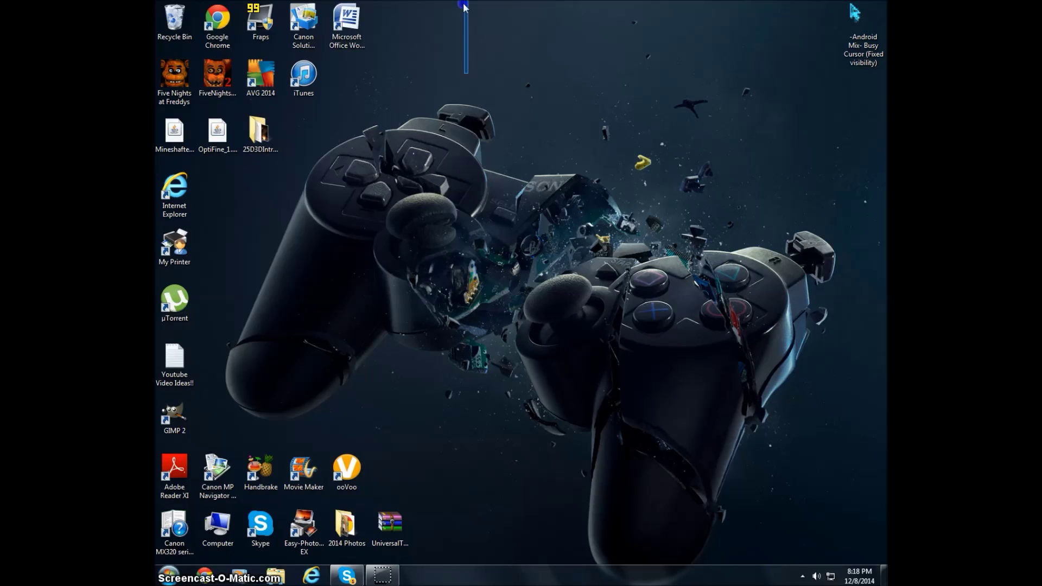
drag(461, 119, 455, 584)
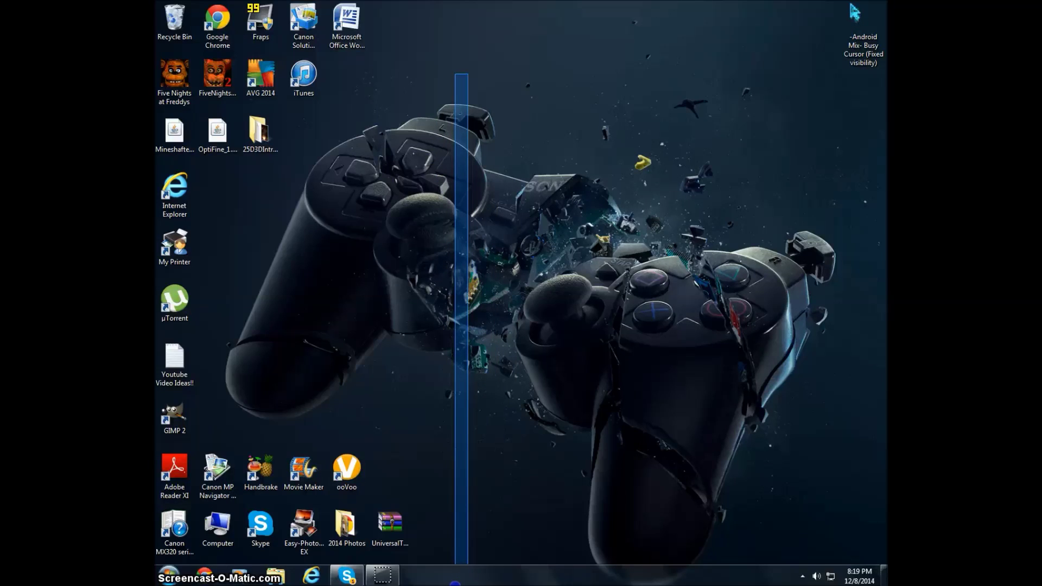
drag(455, 583, 455, 583)
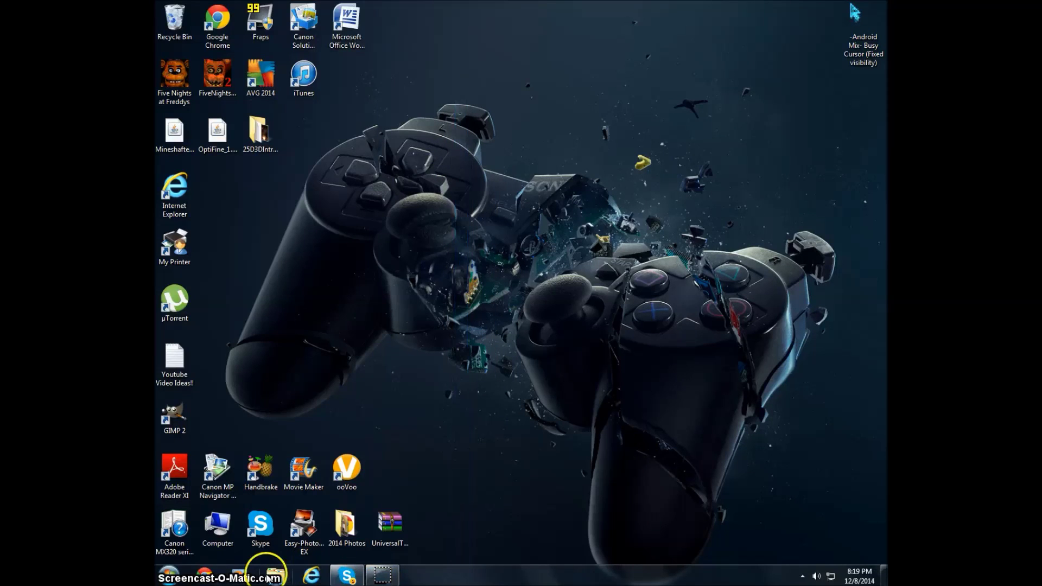
Step: Search Google in Chrome for 'mouse cursor' and open the Open Cursor Library result
click(209, 578)
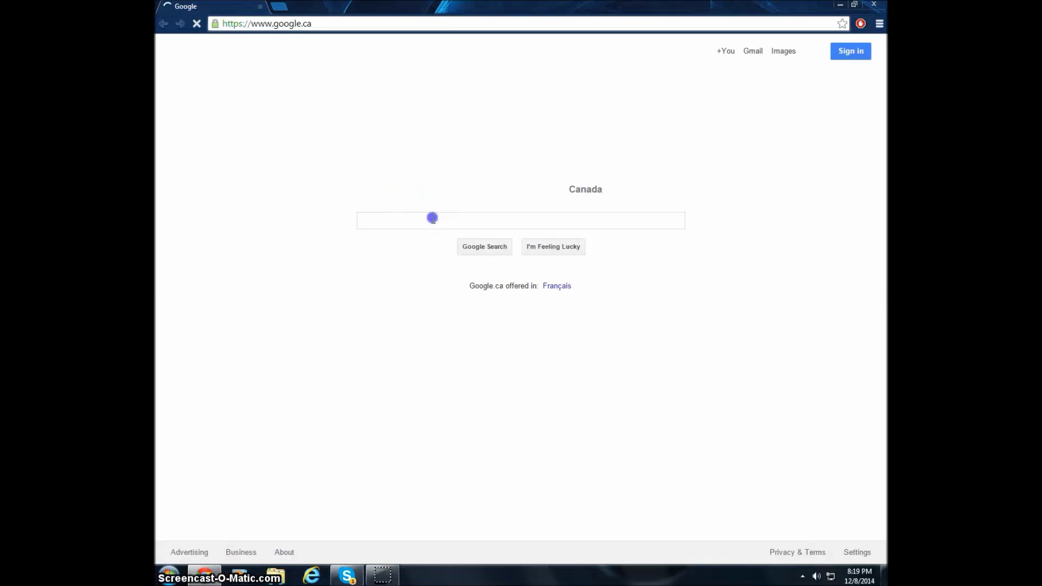
text(mp)
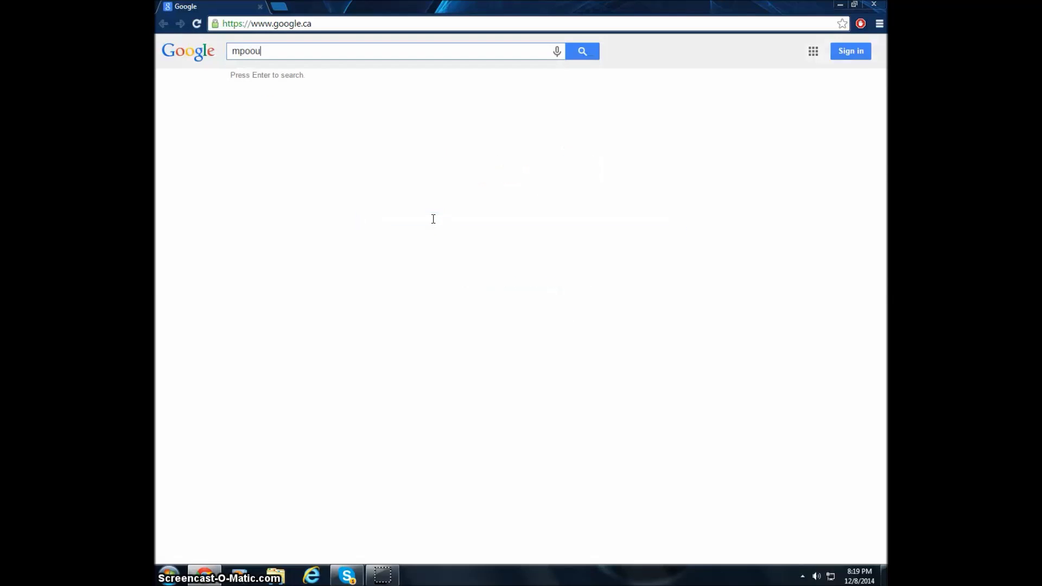
key(BackSpace)
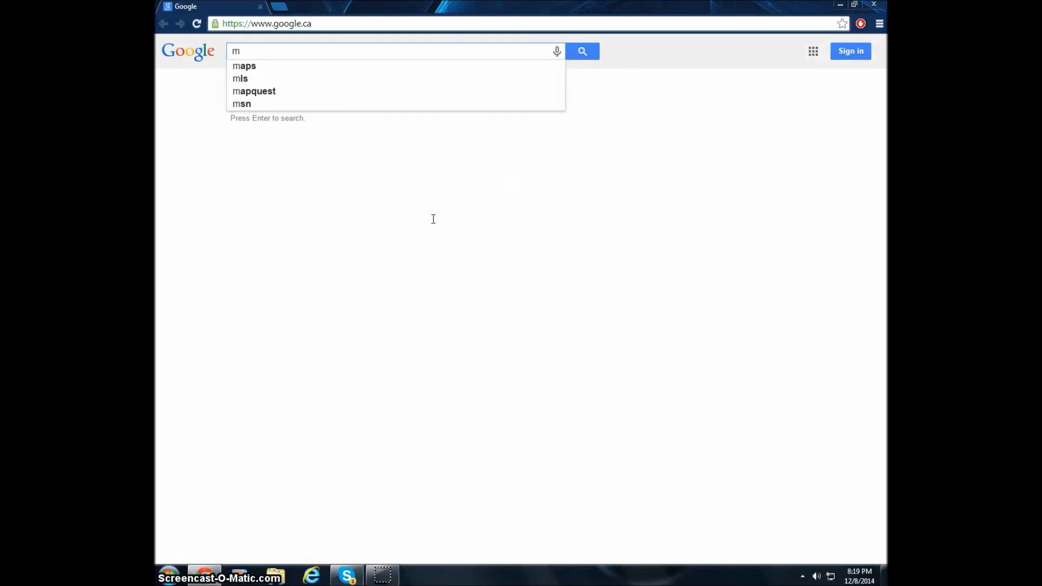
text(ouse )
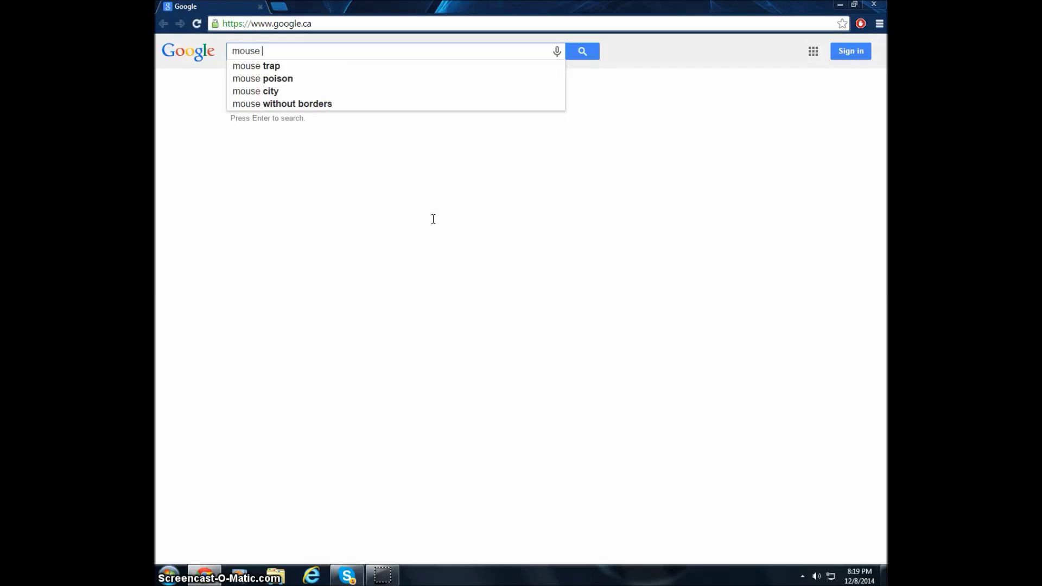
text(cursor)
key(Return)
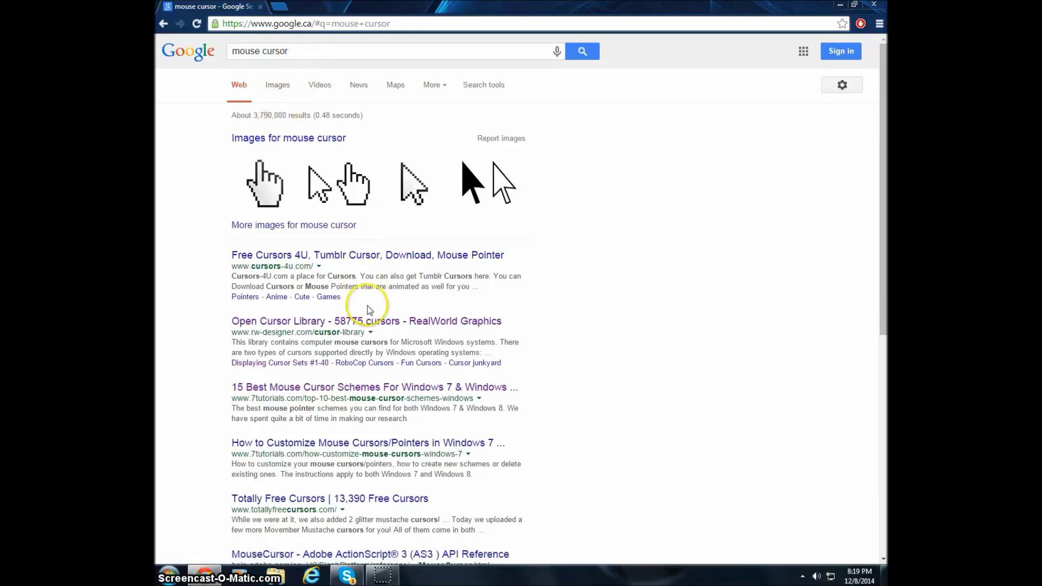
click(373, 328)
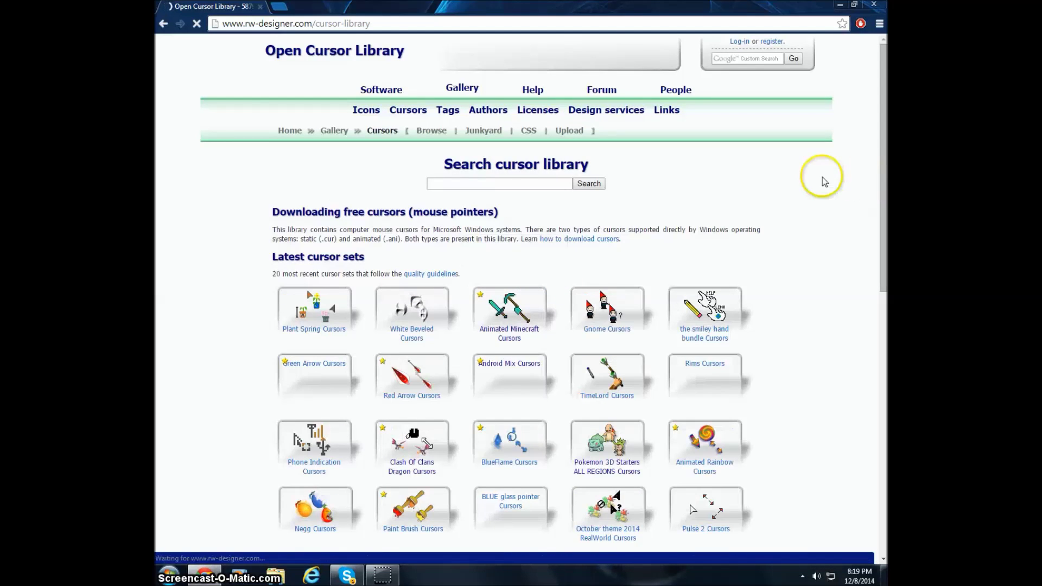
Step: Open the Android Mix Cursors set on the Open Cursor Library site
scroll(739, 205, down, 1)
mouse_move(502, 271)
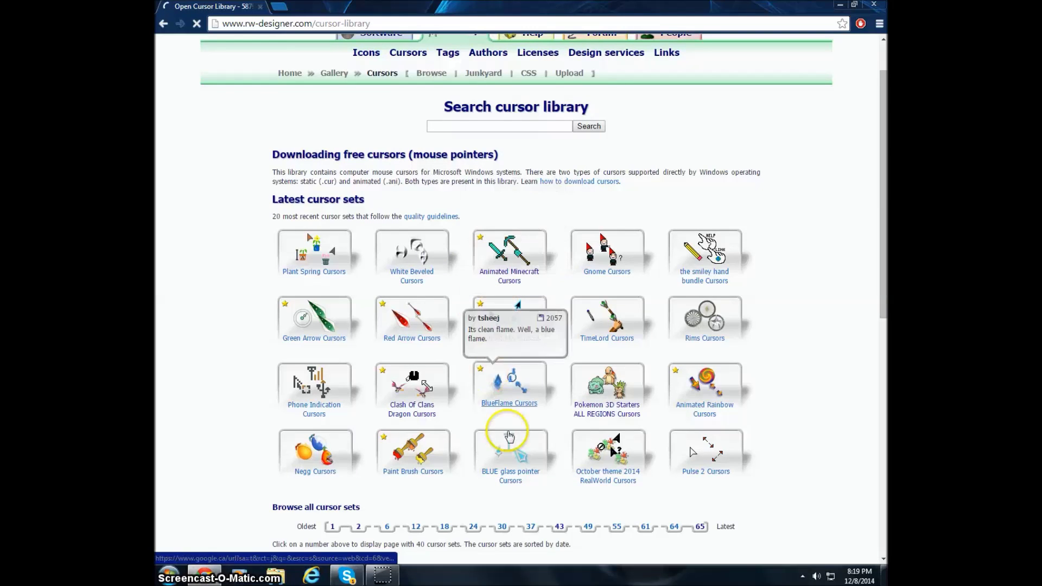
mouse_move(408, 444)
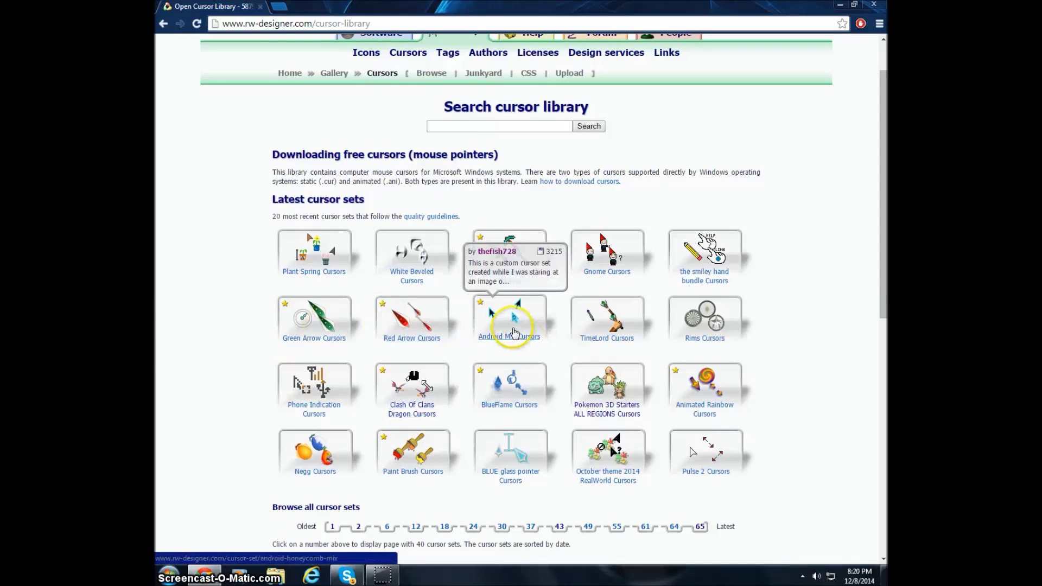
click(514, 332)
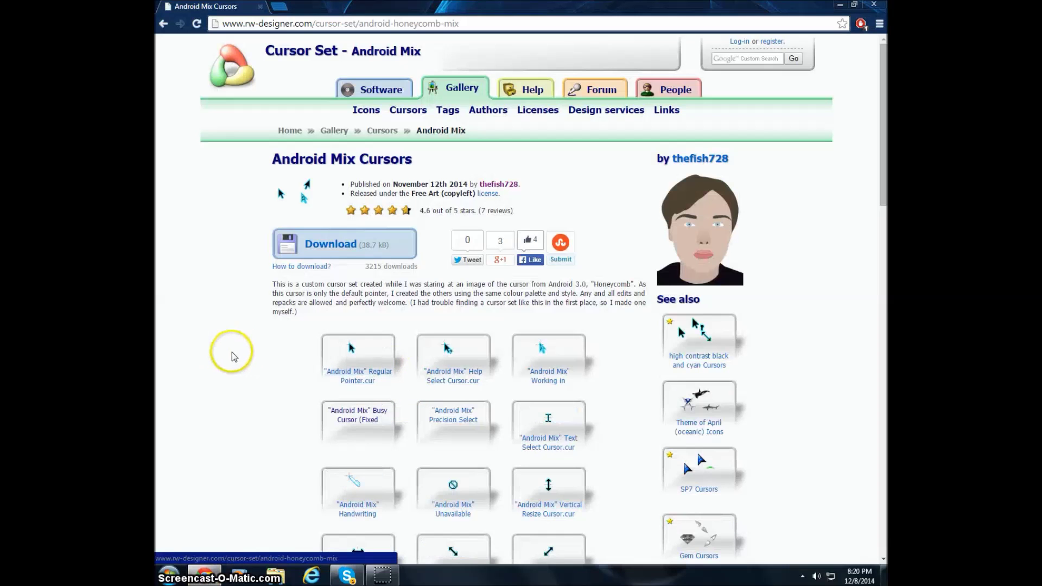
scroll(222, 348, down, 1)
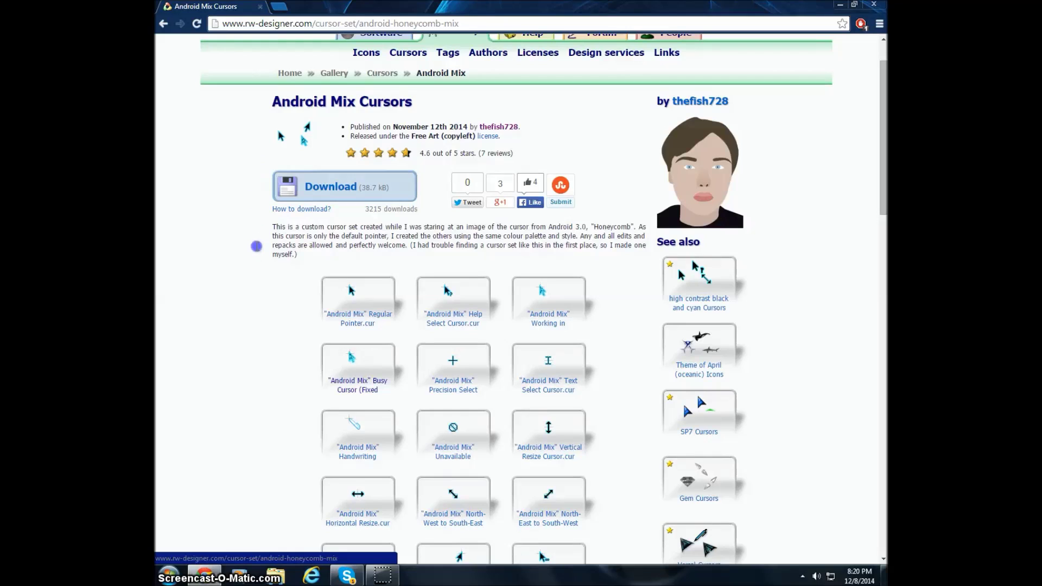
Step: Download the Android Mix Busy Cursor (Fixed visibility) and drag its file onto the desktop
drag(260, 255, 209, 230)
click(209, 223)
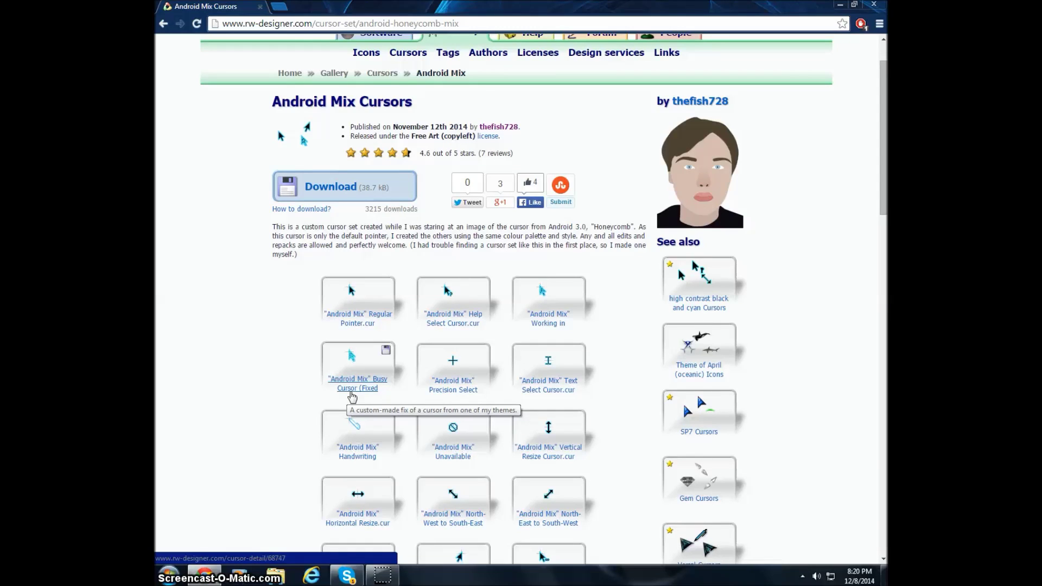
click(351, 393)
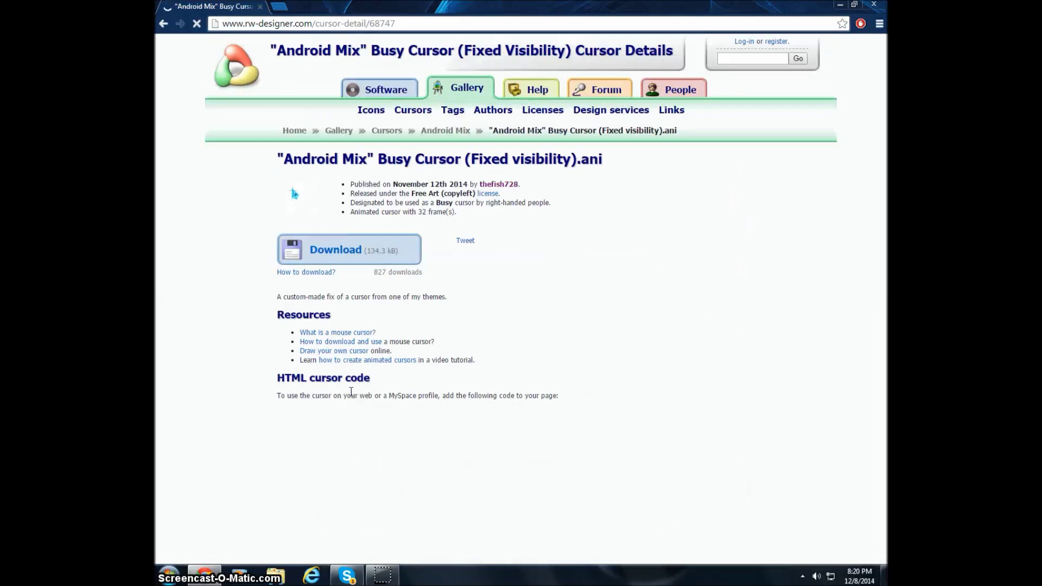
drag(293, 250, 237, 247)
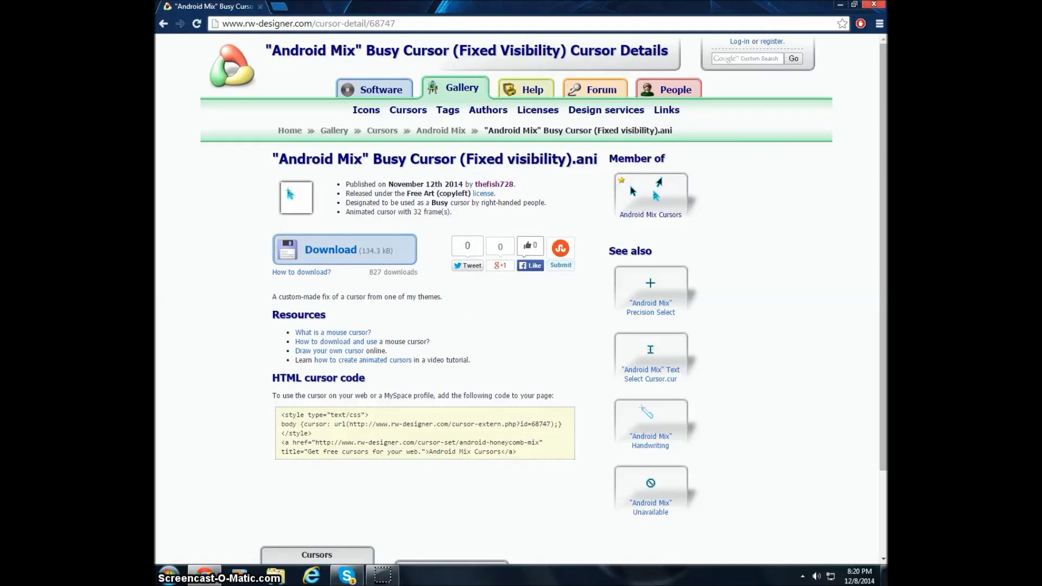
click(840, 4)
drag(864, 19, 545, 90)
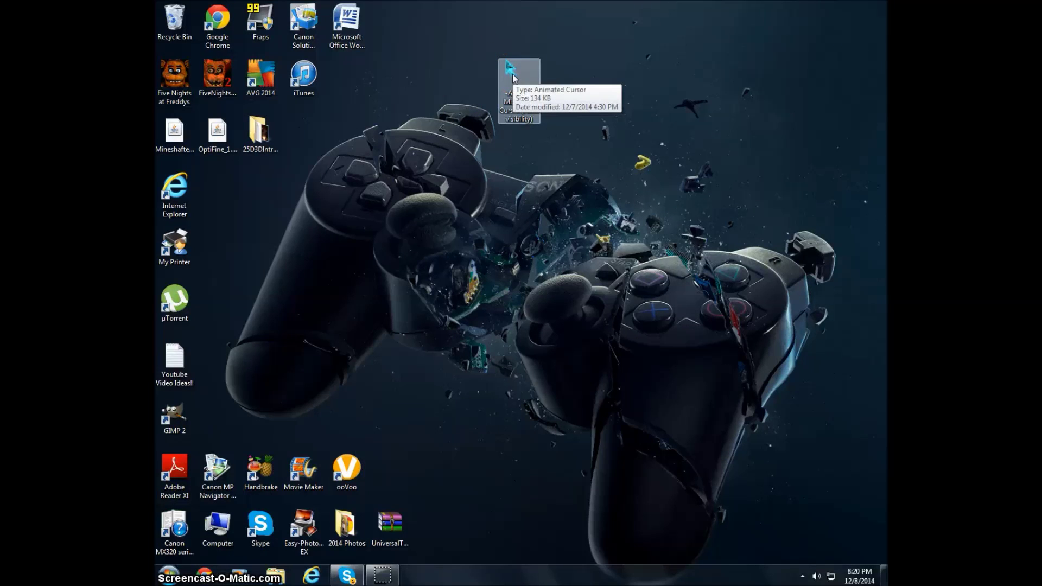
Step: Go from the Start menu to Control Panel, Hardware and Sound, then the Mouse settings
click(600, 166)
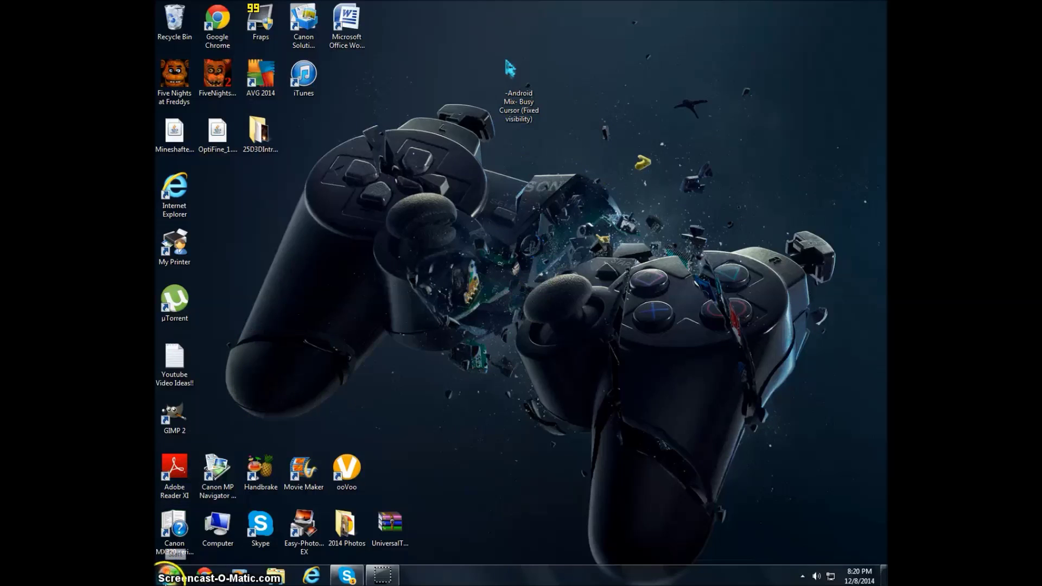
click(165, 573)
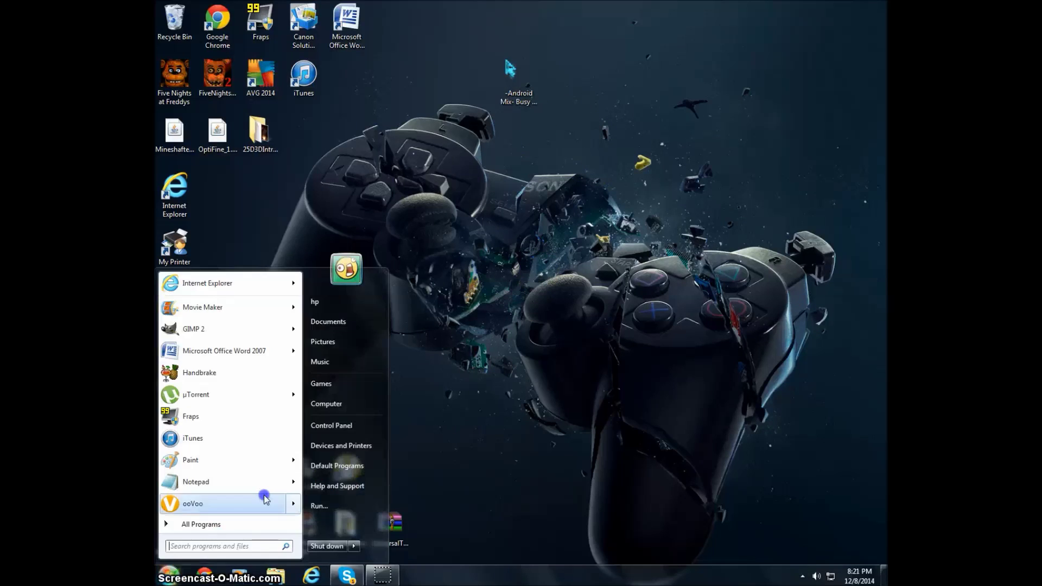
click(328, 430)
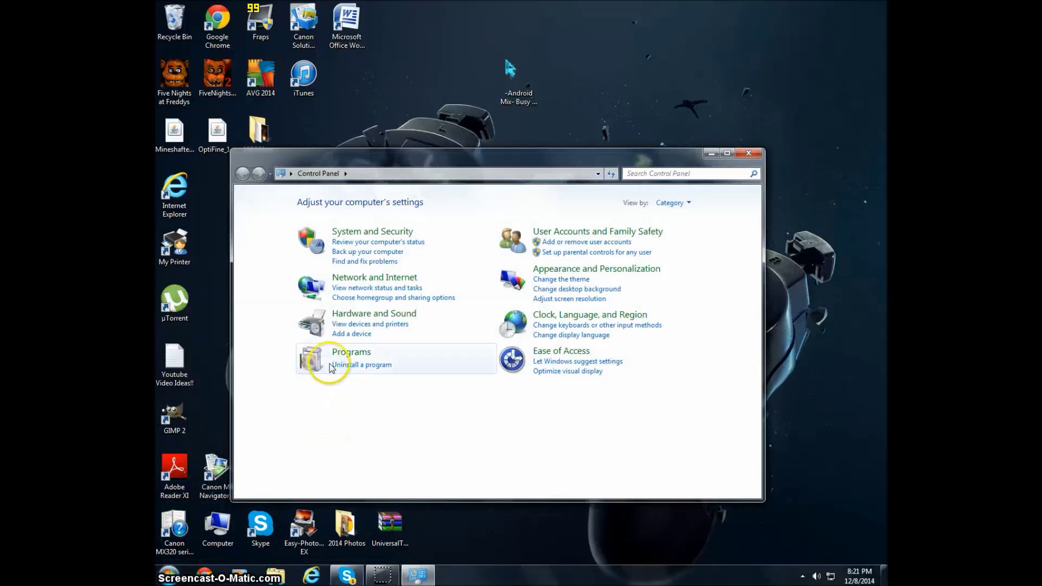
click(360, 320)
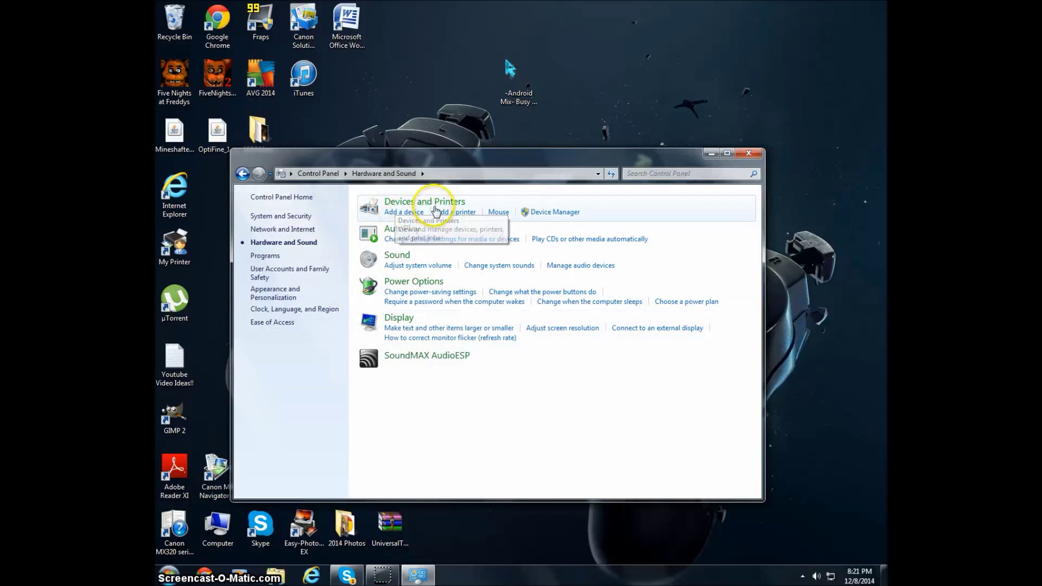
click(497, 214)
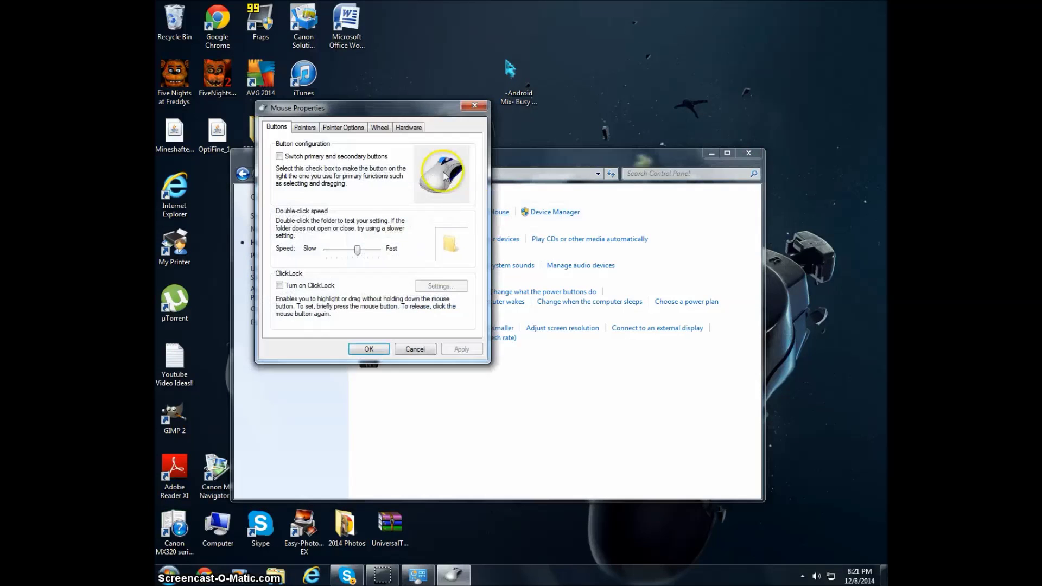
Step: Close Control Panel, centre Mouse Properties and show its Pointers tab
click(750, 155)
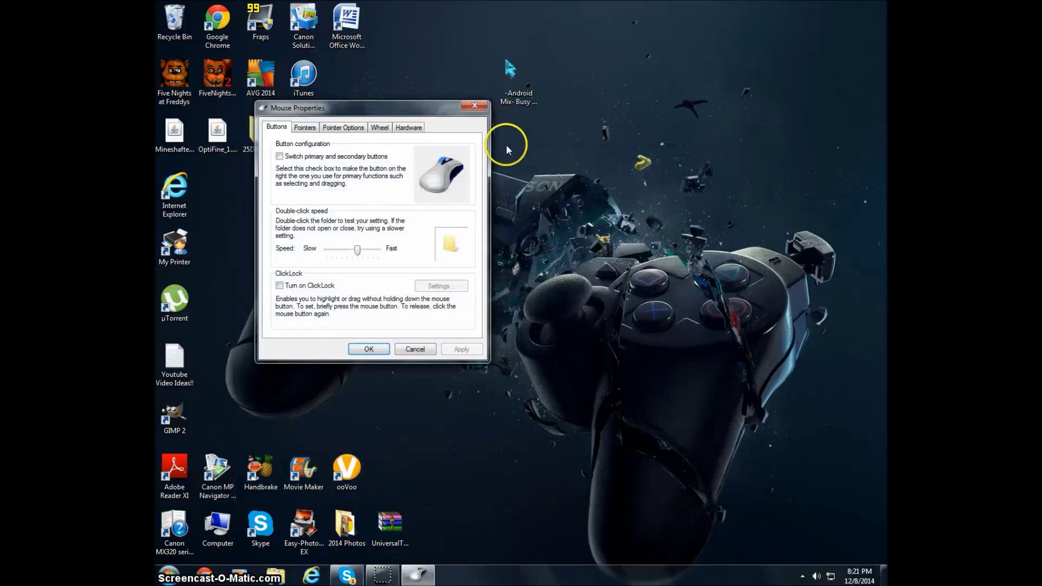
drag(380, 108, 542, 178)
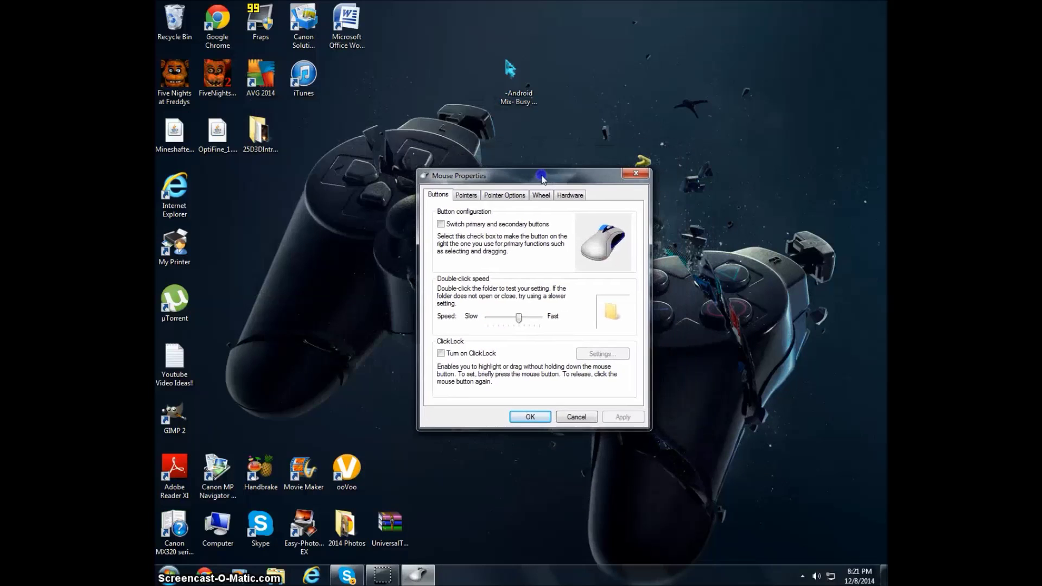
click(467, 197)
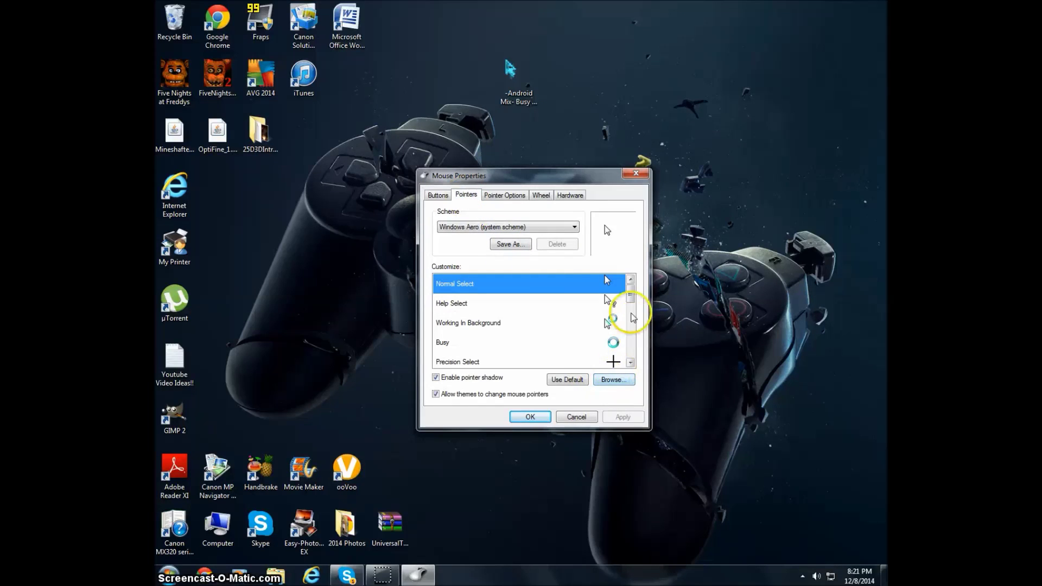
mouse_move(631, 294)
mouse_down()
mouse_move(631, 347)
mouse_move(636, 292)
mouse_up()
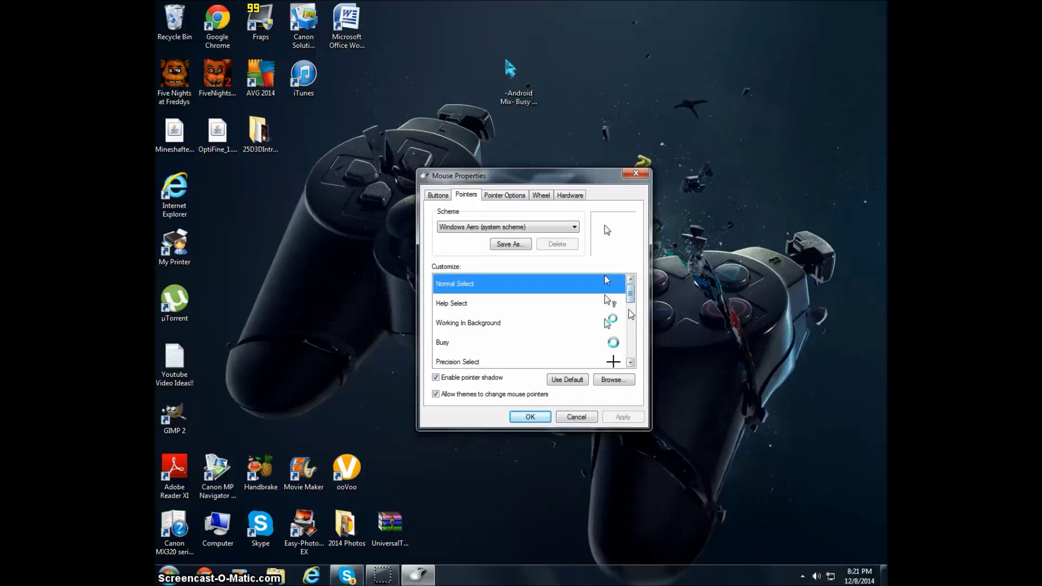
Step: Browse for a Normal Select cursor, move the Android Mix file into Cursors and select it
click(615, 381)
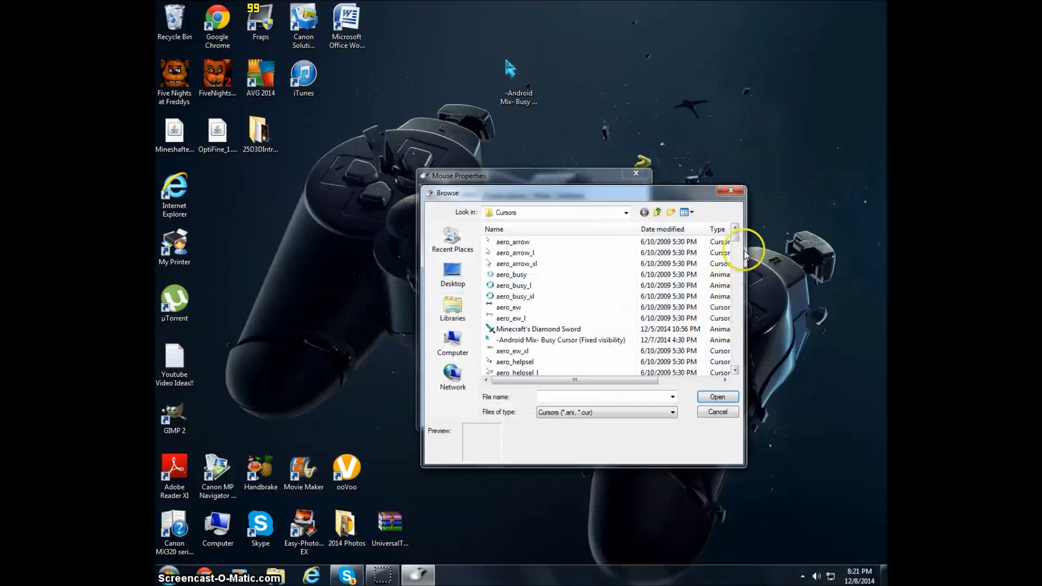
mouse_move(737, 243)
mouse_down()
mouse_move(734, 353)
mouse_move(729, 231)
mouse_up()
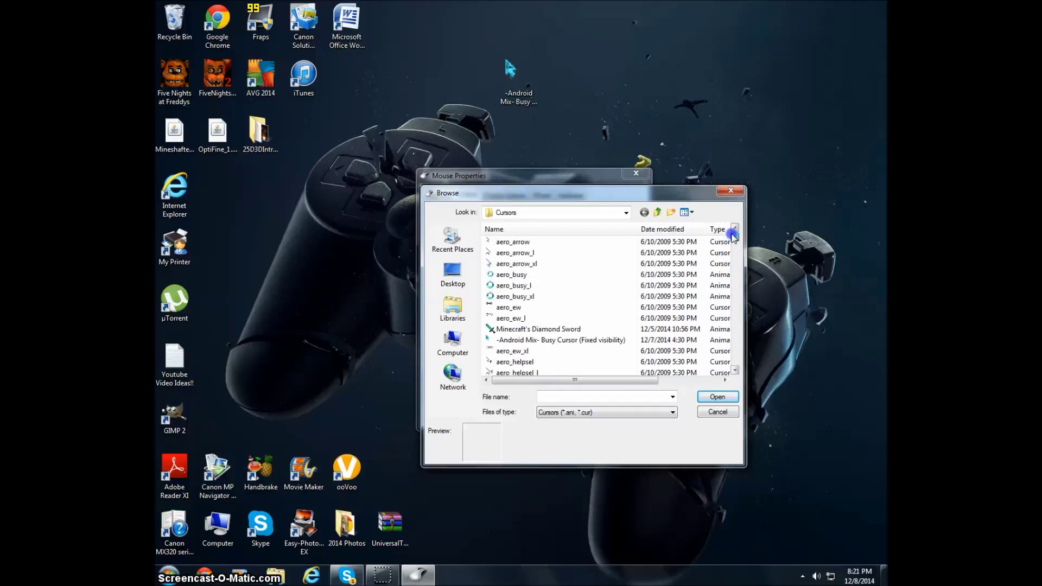
click(537, 202)
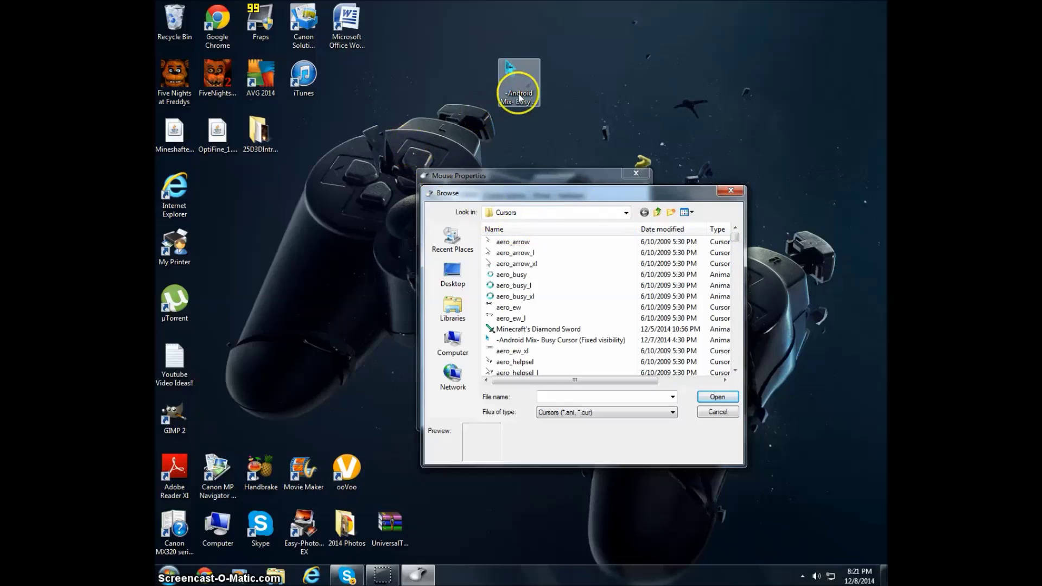
drag(517, 91, 496, 114)
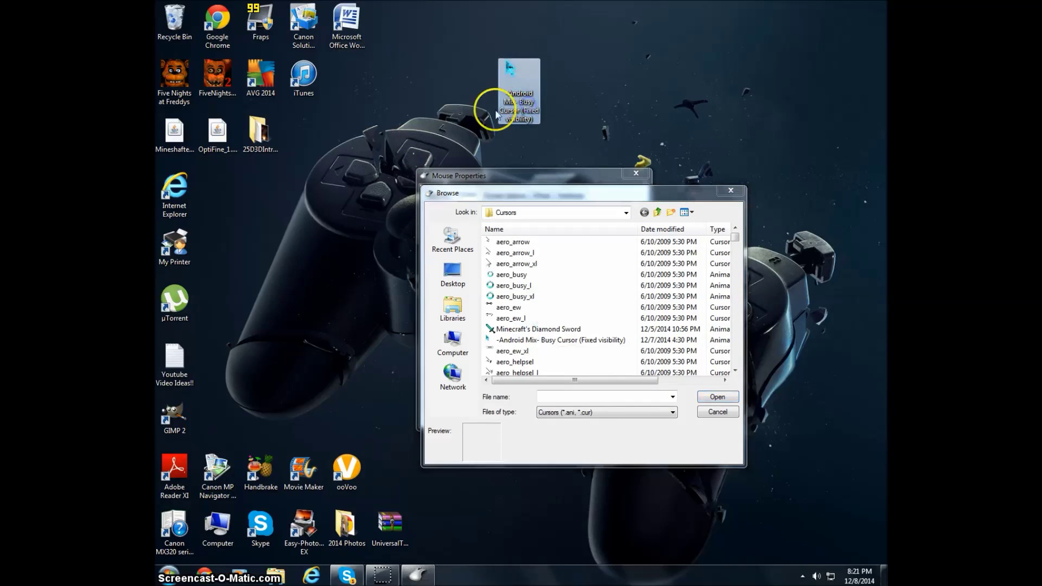
click(529, 342)
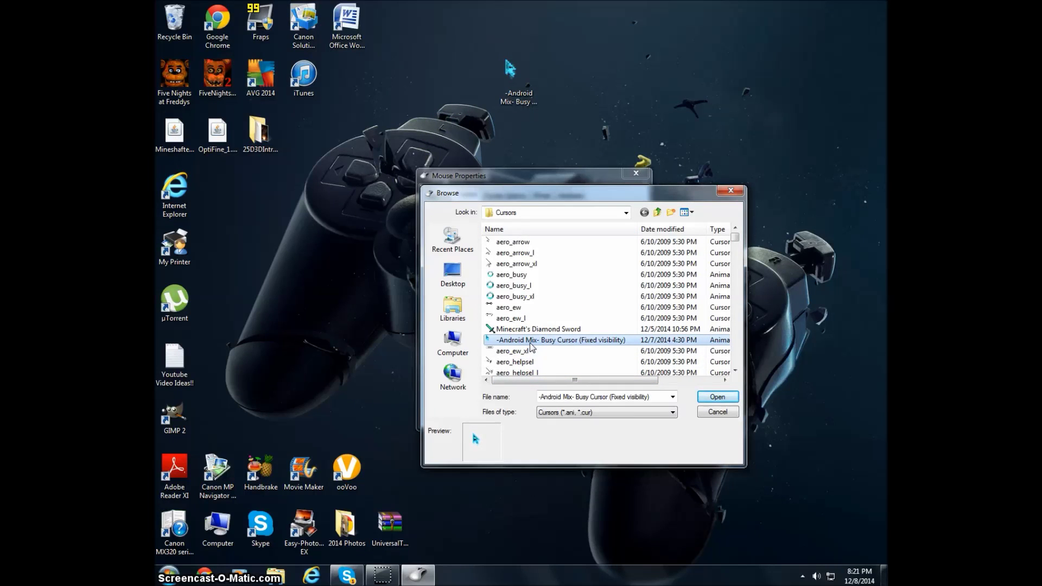
Step: Assign the Android Mix cursor to Normal Select, apply it and close Mouse Properties
click(713, 399)
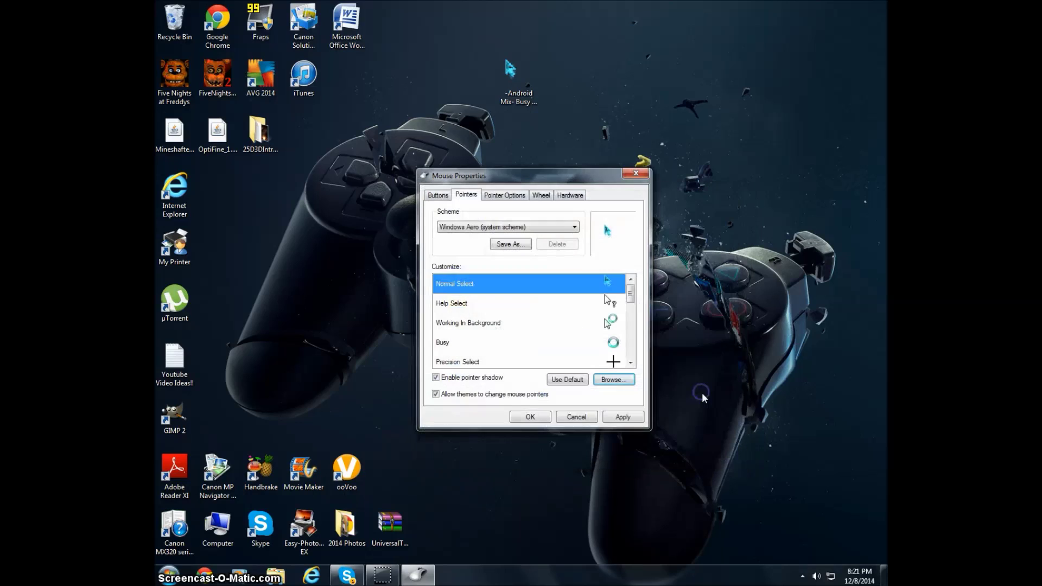
click(622, 417)
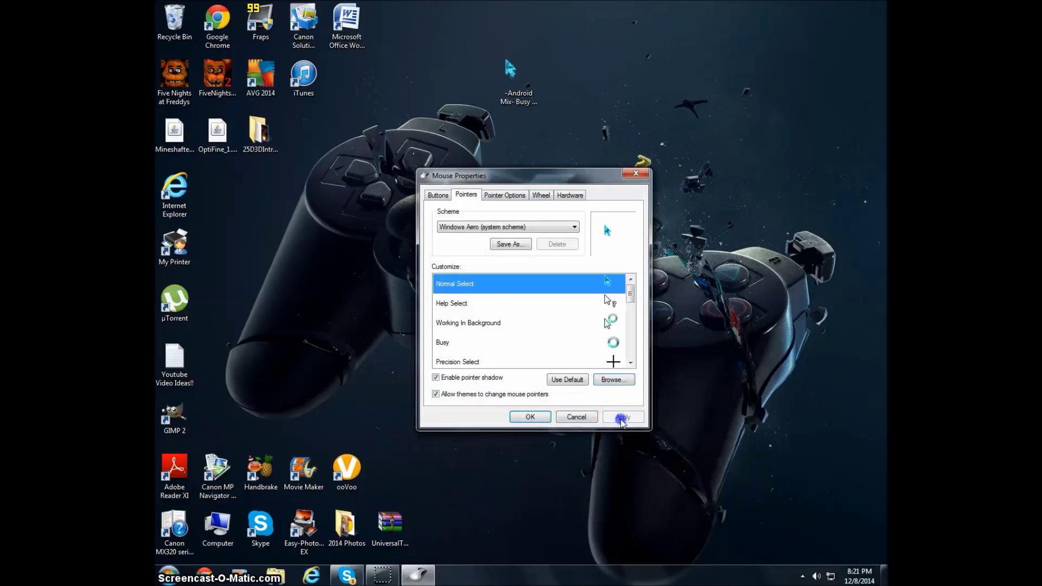
click(595, 131)
click(636, 172)
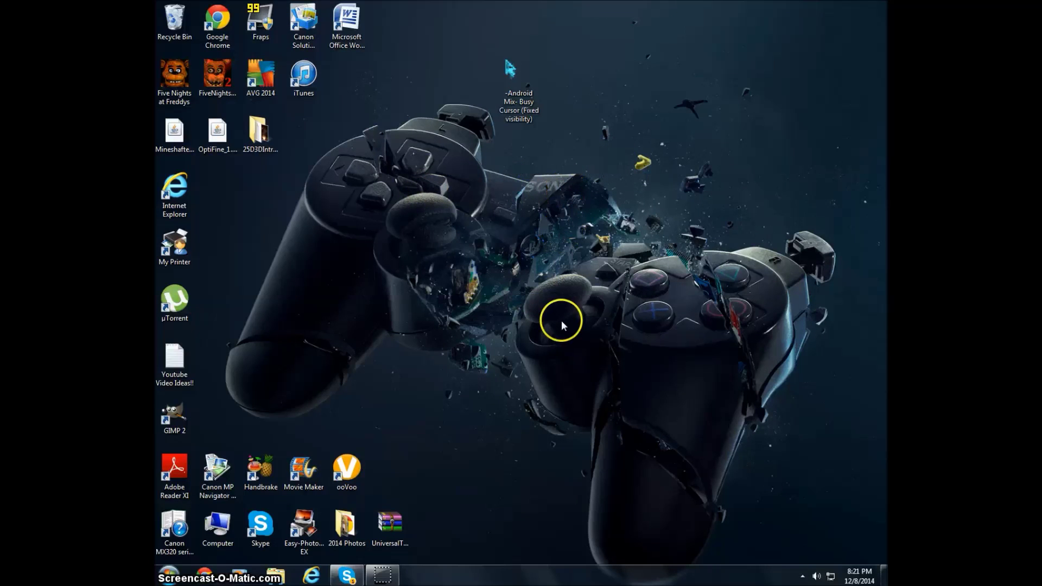
Step: Delete the leftover Android Mix cursor file from the desktop to the Recycle Bin
click(515, 90)
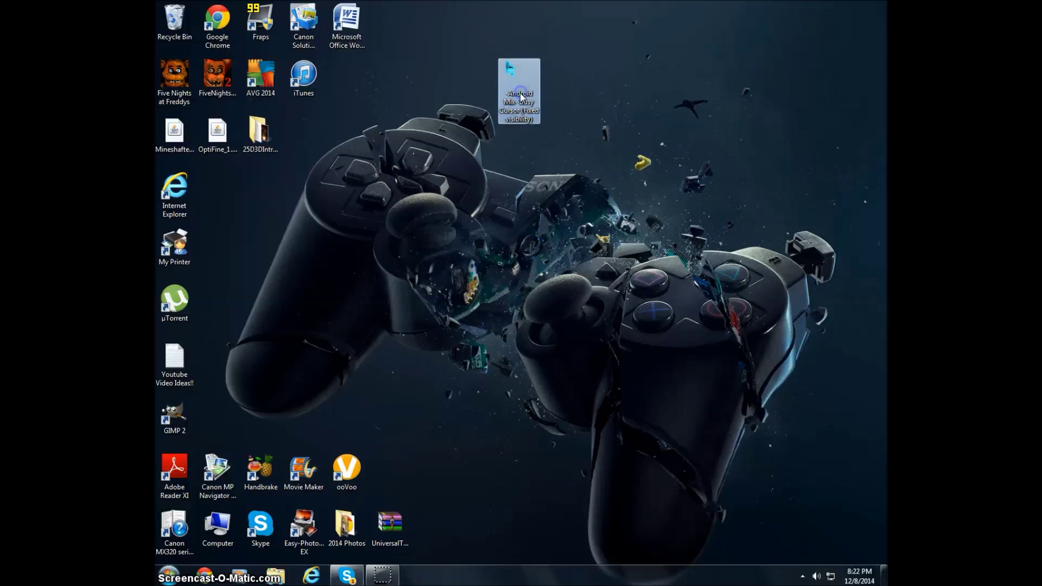
right_click(516, 92)
click(559, 281)
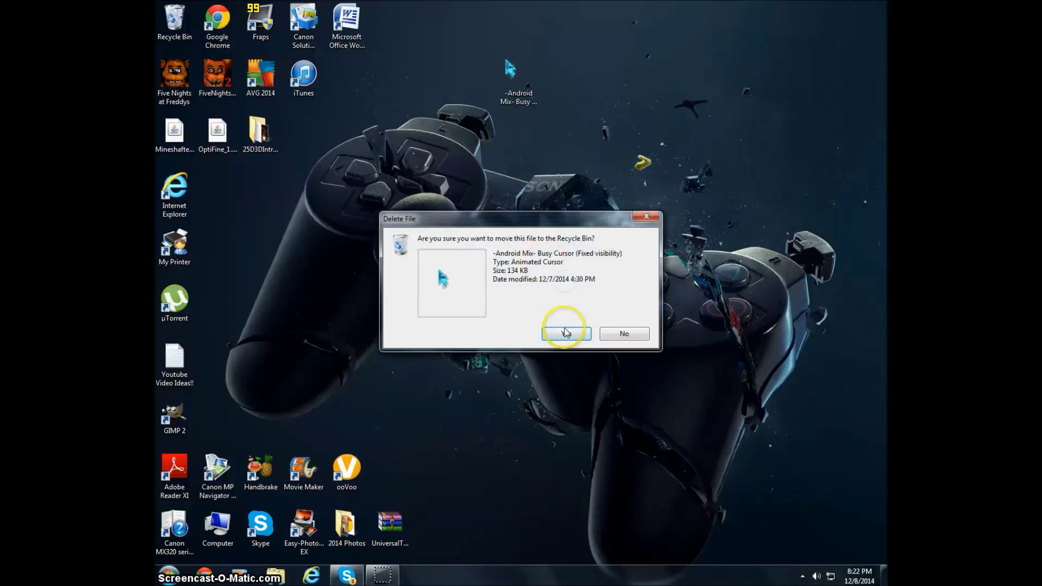
click(563, 328)
drag(517, 69, 817, 405)
click(431, 97)
drag(439, 38, 883, 403)
drag(398, 41, 730, 439)
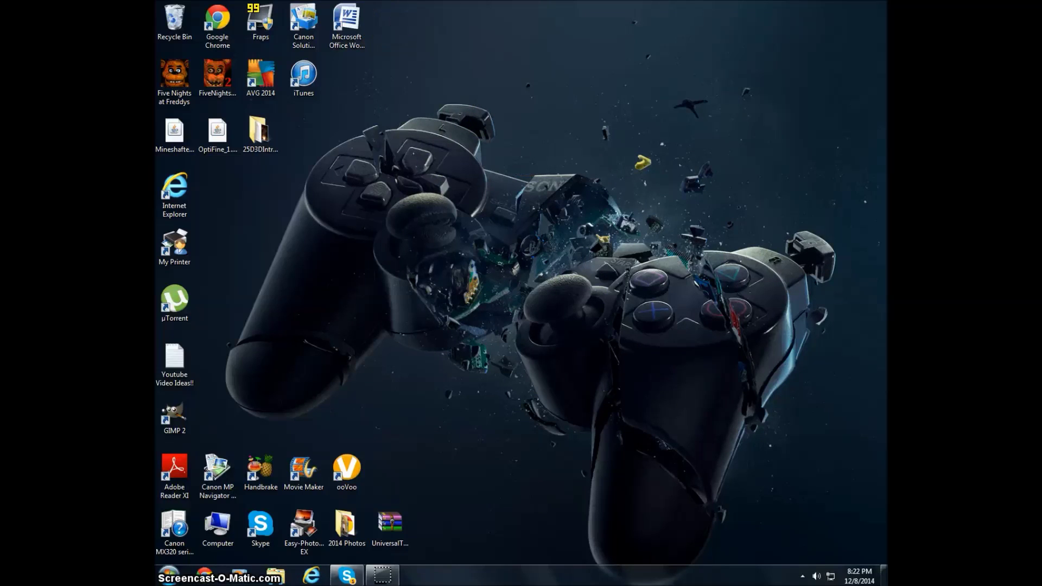
drag(383, 1, 418, 480)
right_click(417, 478)
drag(384, 1, 884, 506)
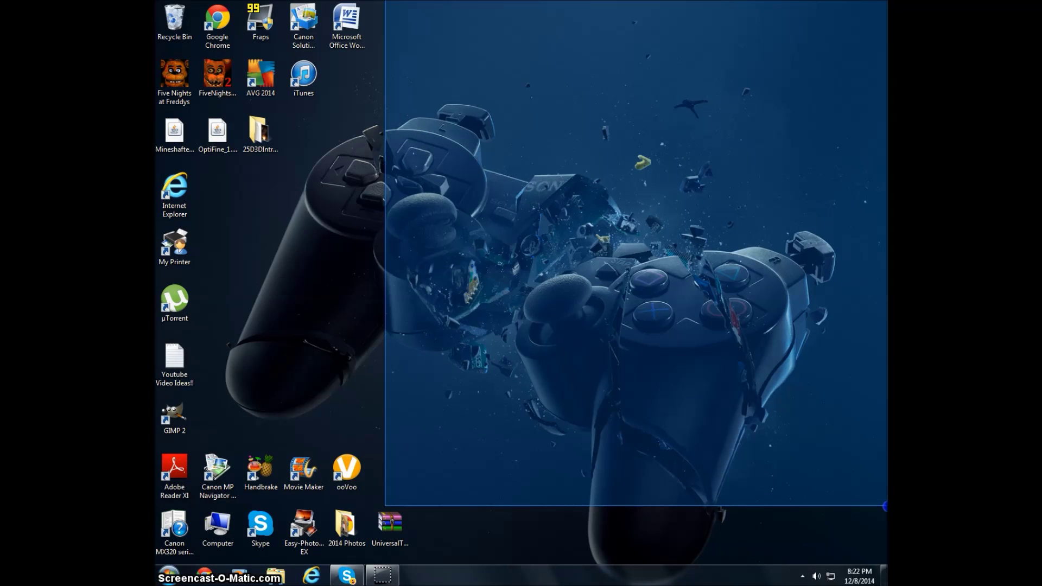
drag(885, 505, 885, 508)
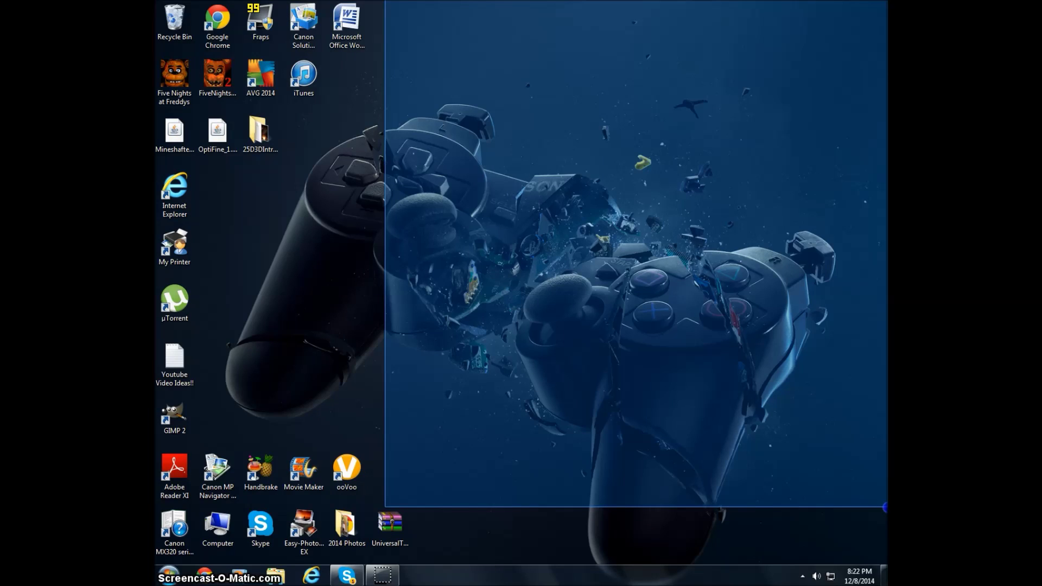
drag(885, 507, 884, 508)
drag(885, 507, 885, 507)
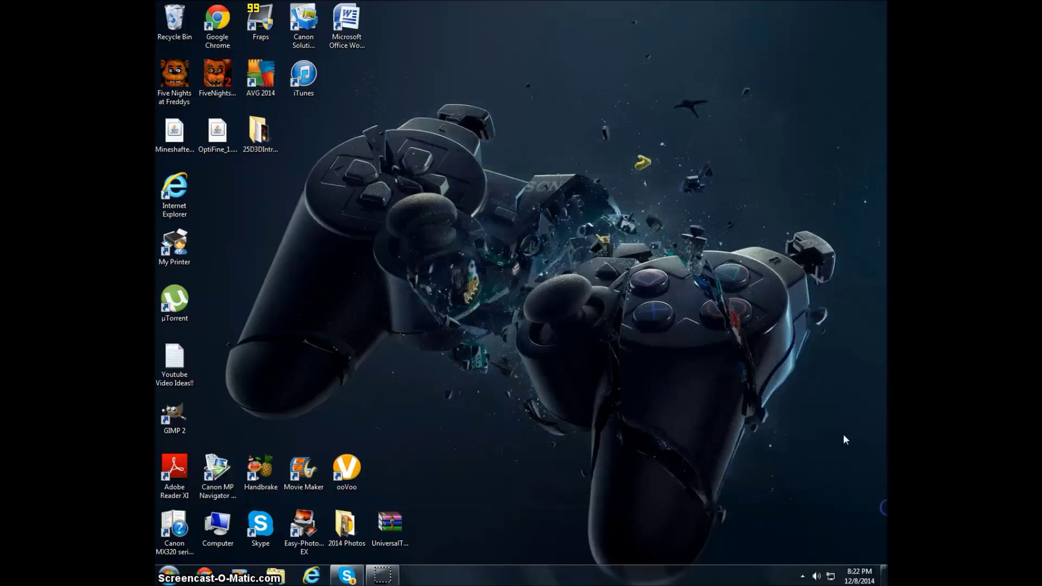
drag(376, 99, 710, 388)
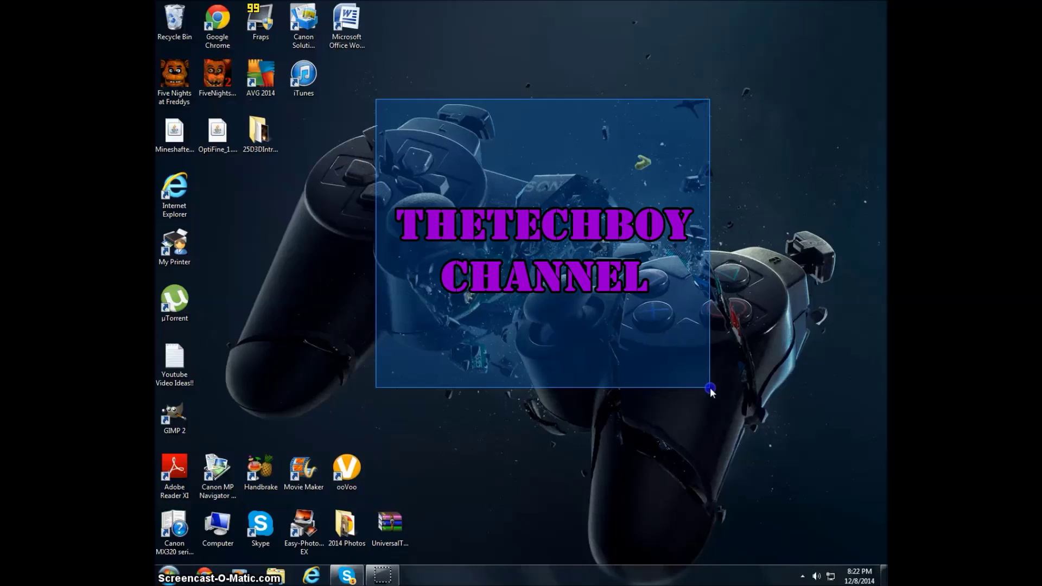
drag(711, 389, 712, 389)
drag(863, 63, 321, 321)
right_click(320, 321)
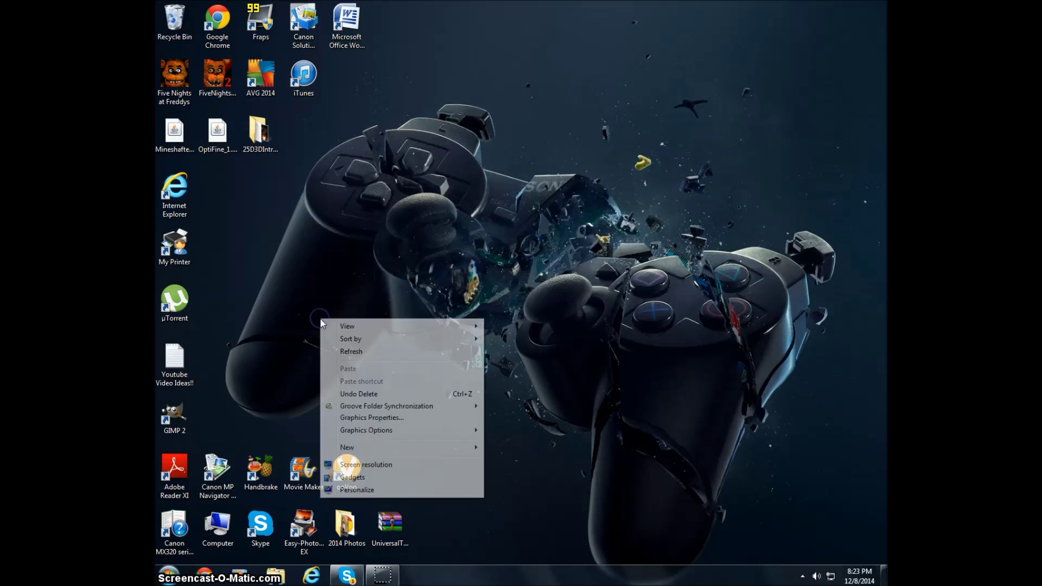
click(345, 240)
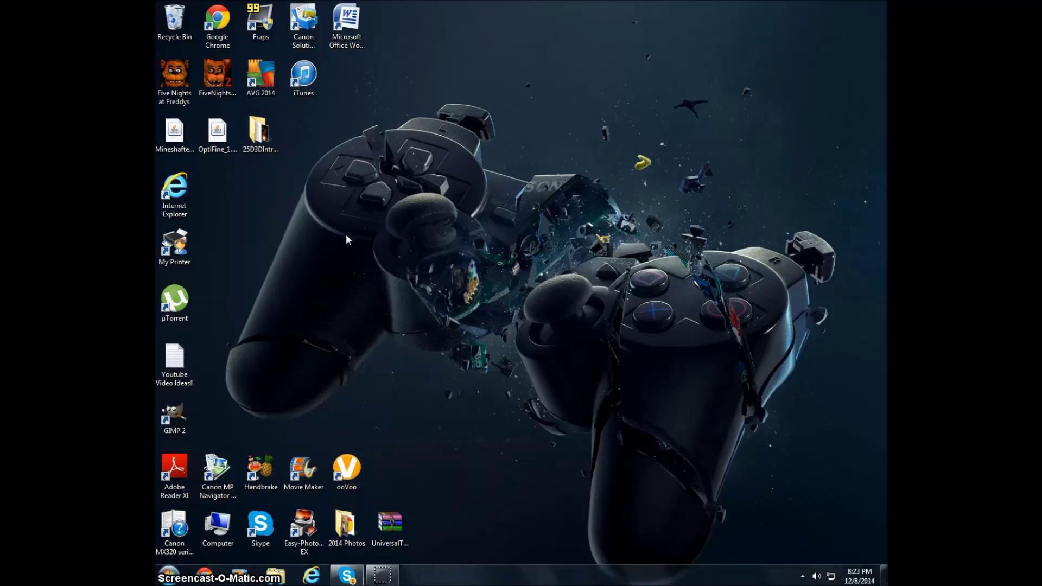